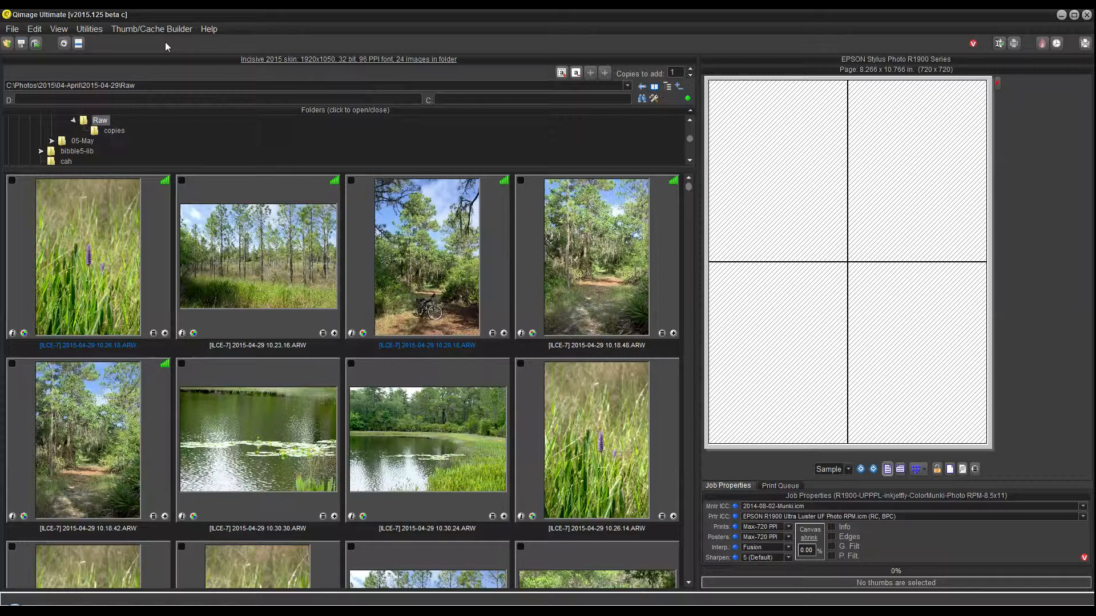
# Step: Open the print unclog pattern settings, review the saved printer setups, and open the unclog scheduling options
pyautogui.click(12, 30)
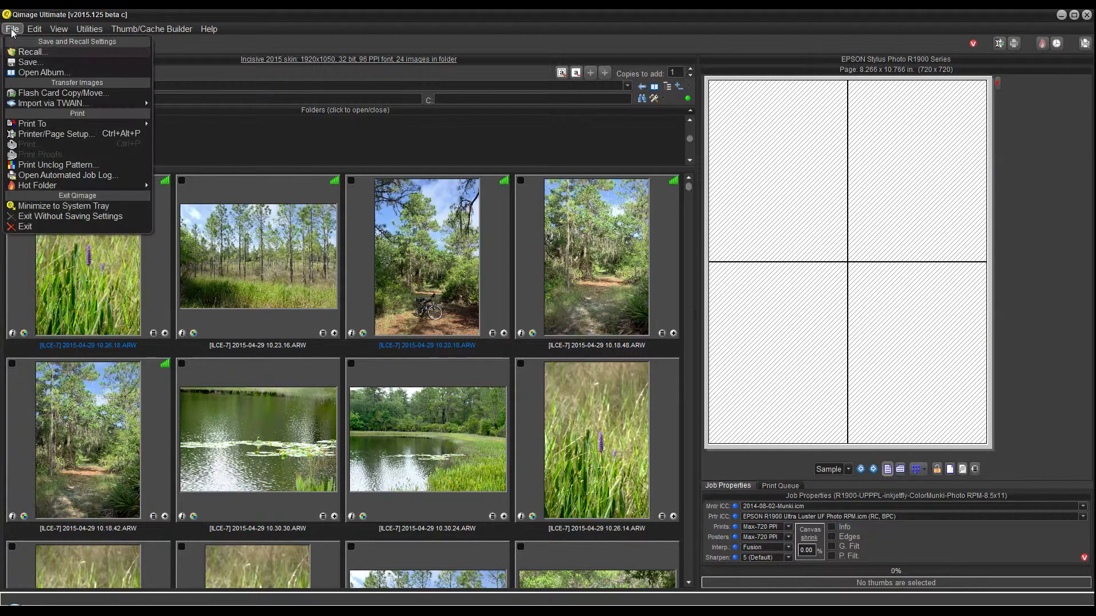
pyautogui.click(45, 164)
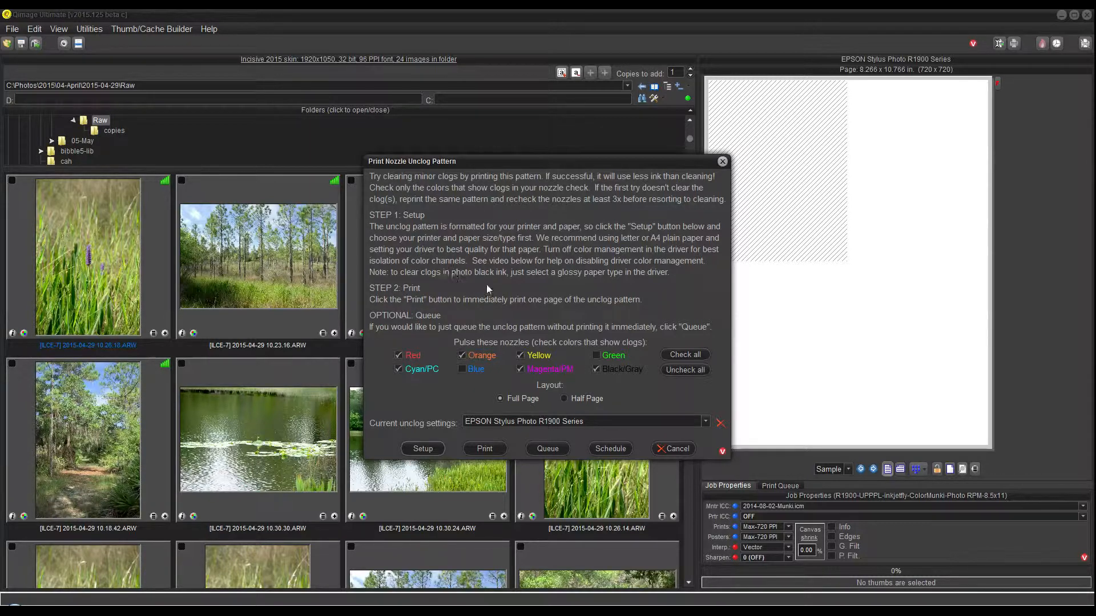
pyautogui.click(706, 421)
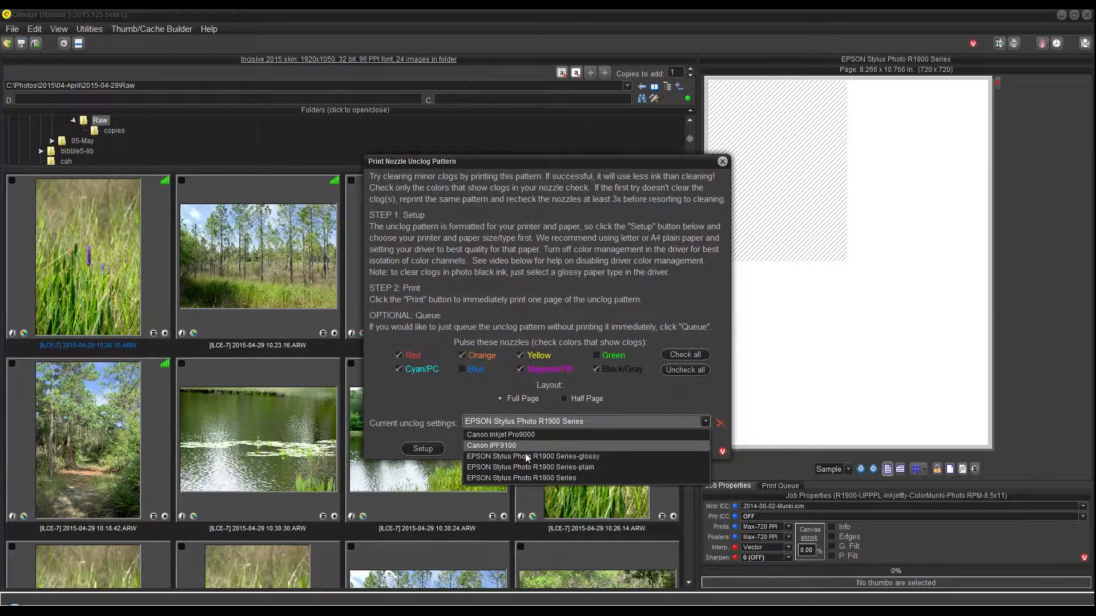
pyautogui.click(624, 397)
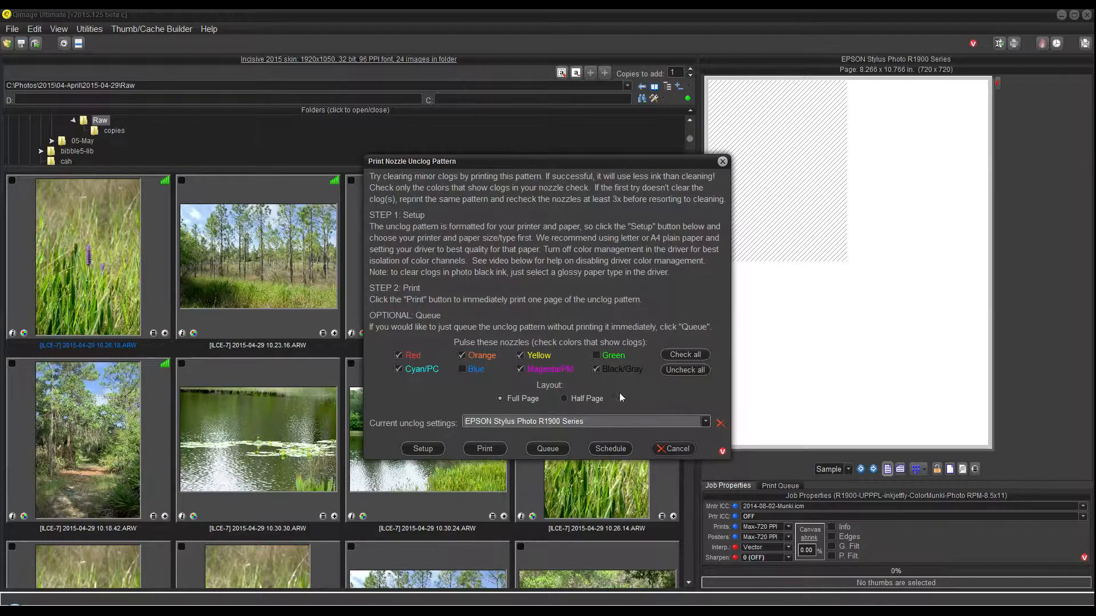
pyautogui.click(607, 450)
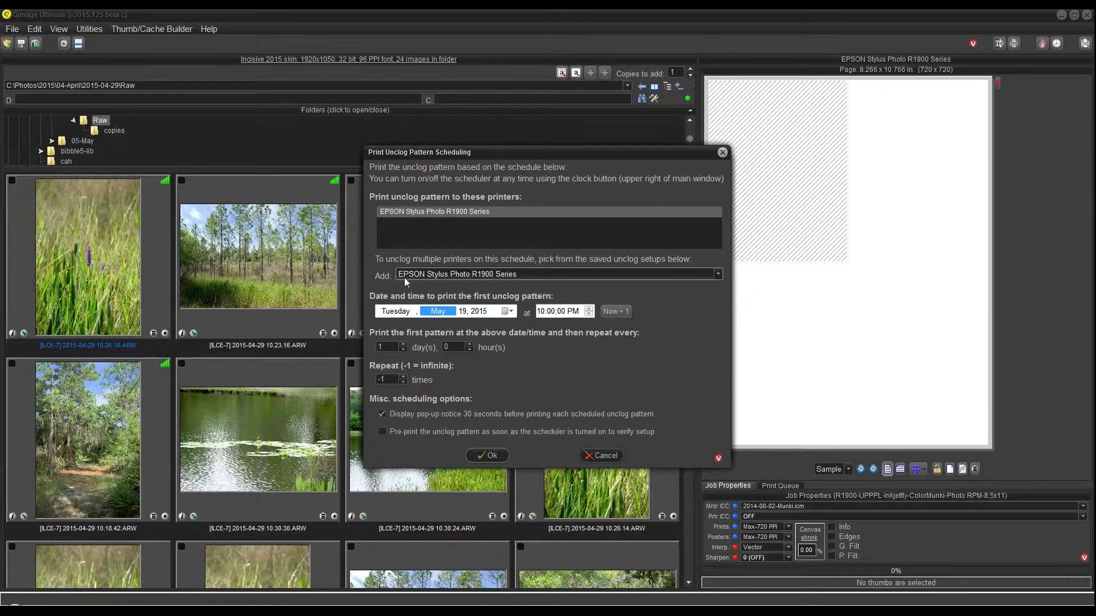
# Step: Add Canon Inkjet Pro9000 to the scheduled unclog printers and move it above EPSON Stylus Photo R1900 Series
pyautogui.click(720, 273)
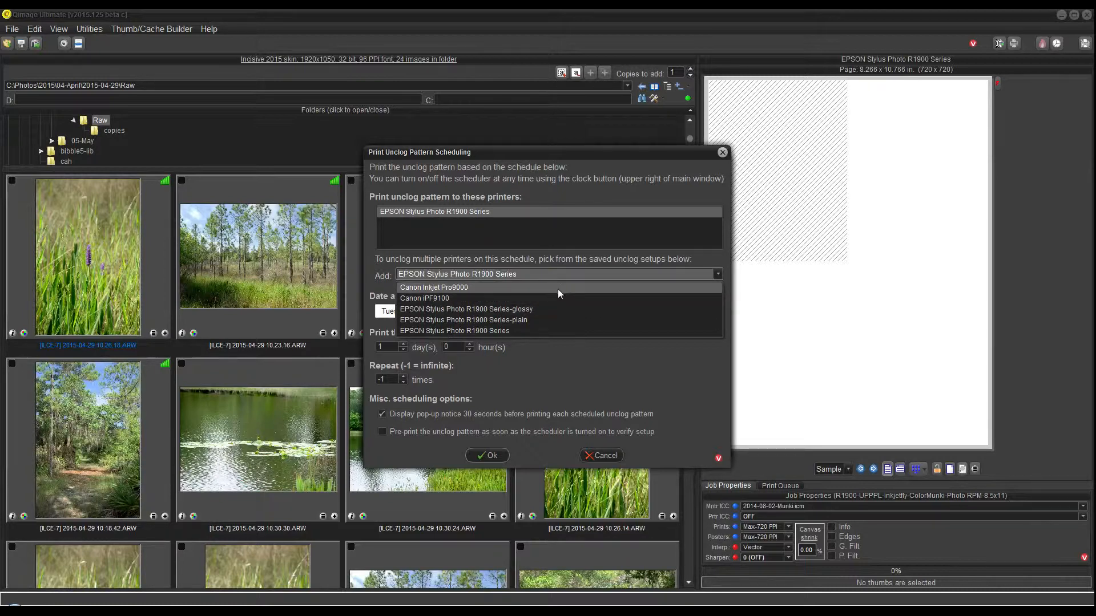
pyautogui.click(464, 288)
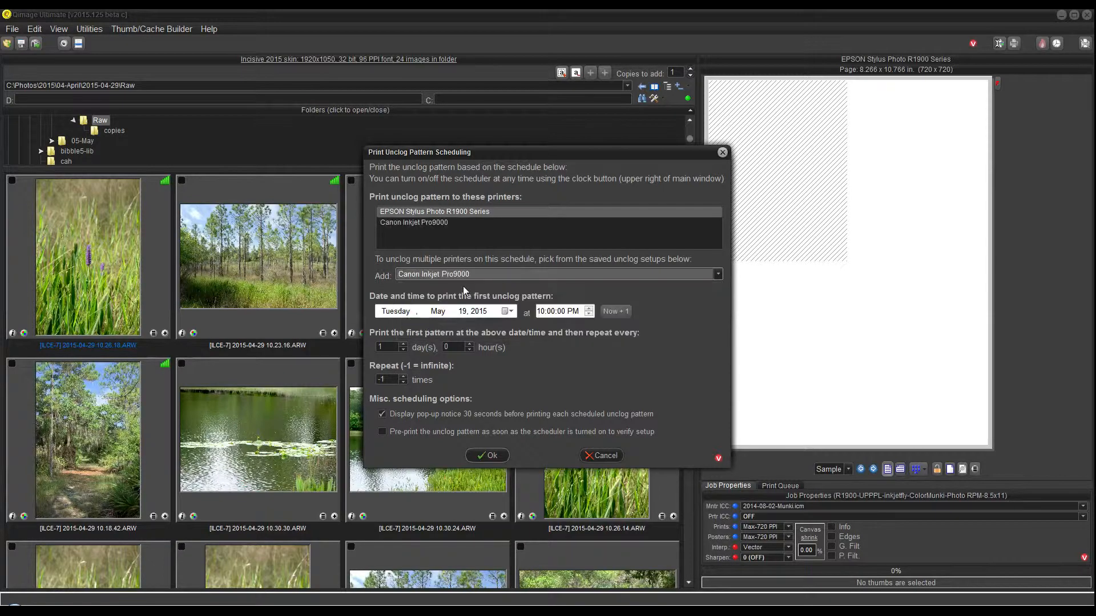
pyautogui.click(437, 222)
pyautogui.click(443, 210)
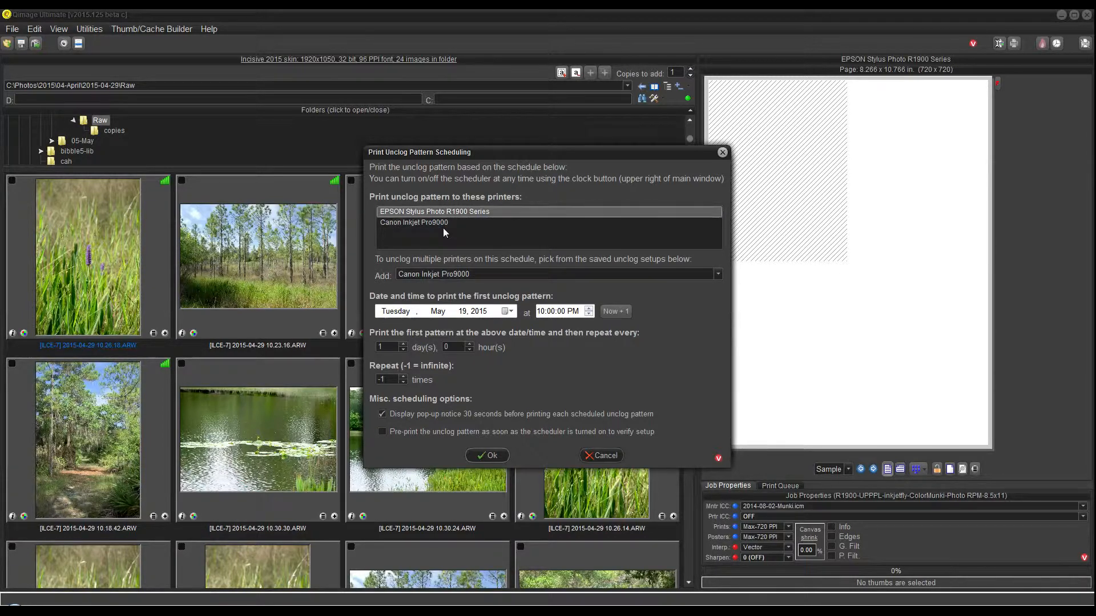
pyautogui.click(441, 225)
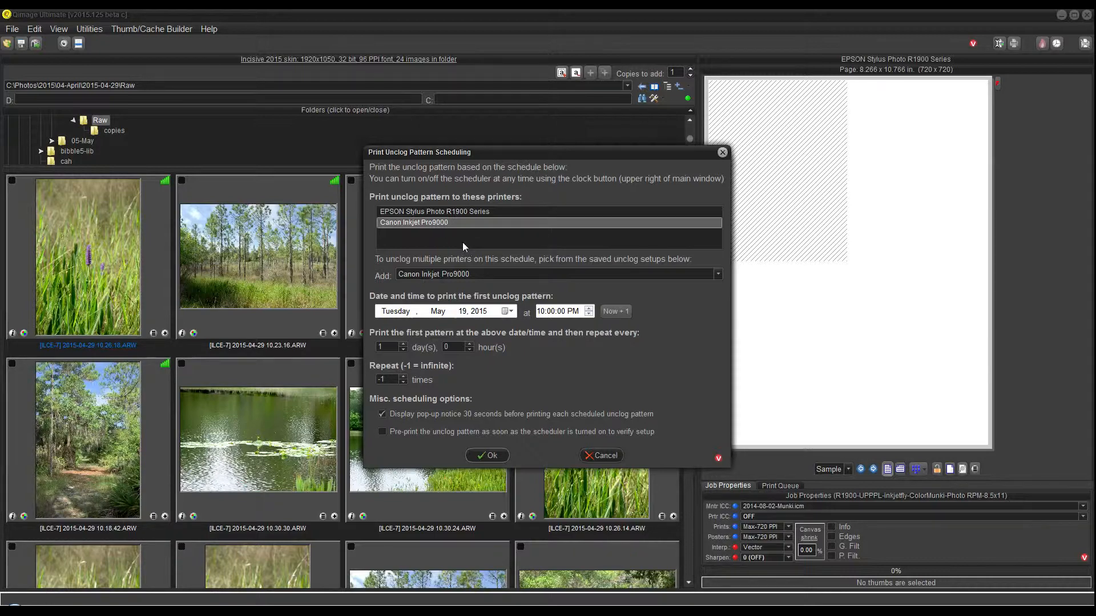
pyautogui.rightClick(450, 222)
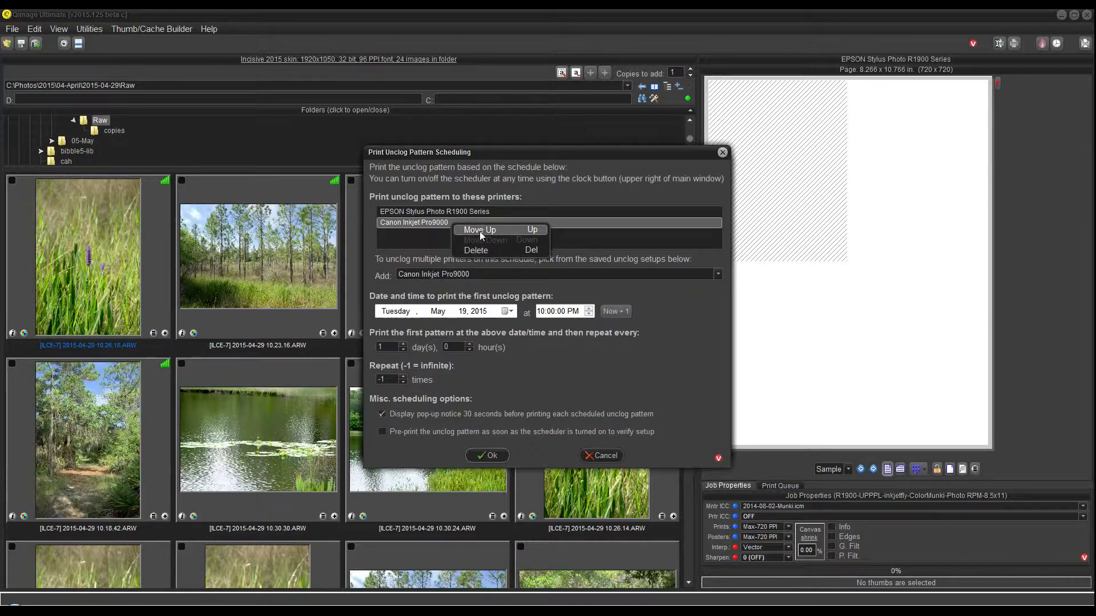
pyautogui.click(480, 231)
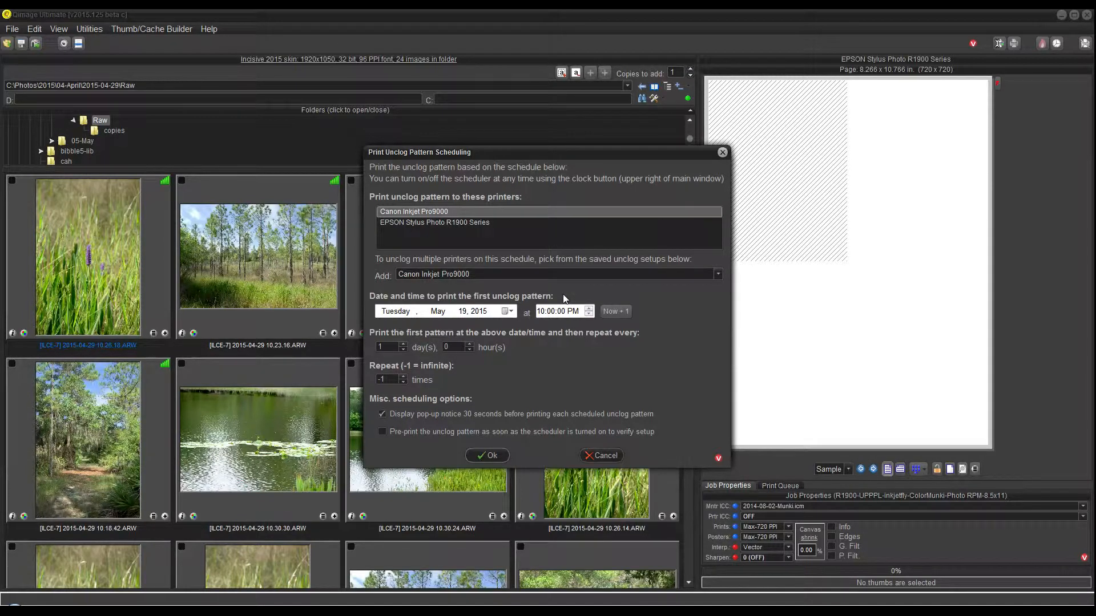
# Step: Delete Canon Inkjet Pro9000 from the list of scheduled unclog printers
pyautogui.rightClick(458, 212)
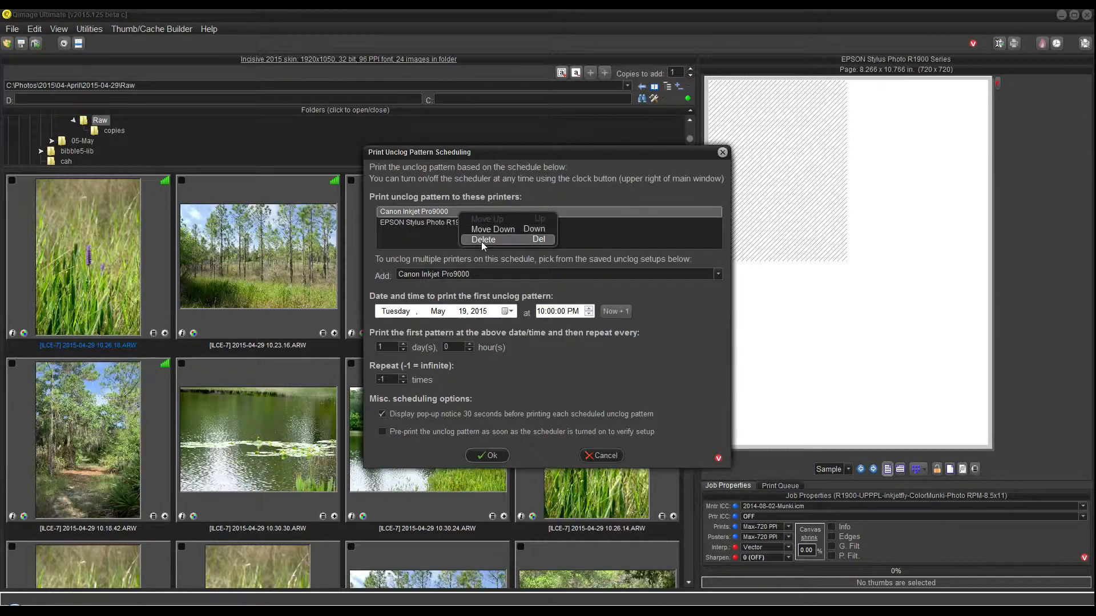
pyautogui.click(481, 241)
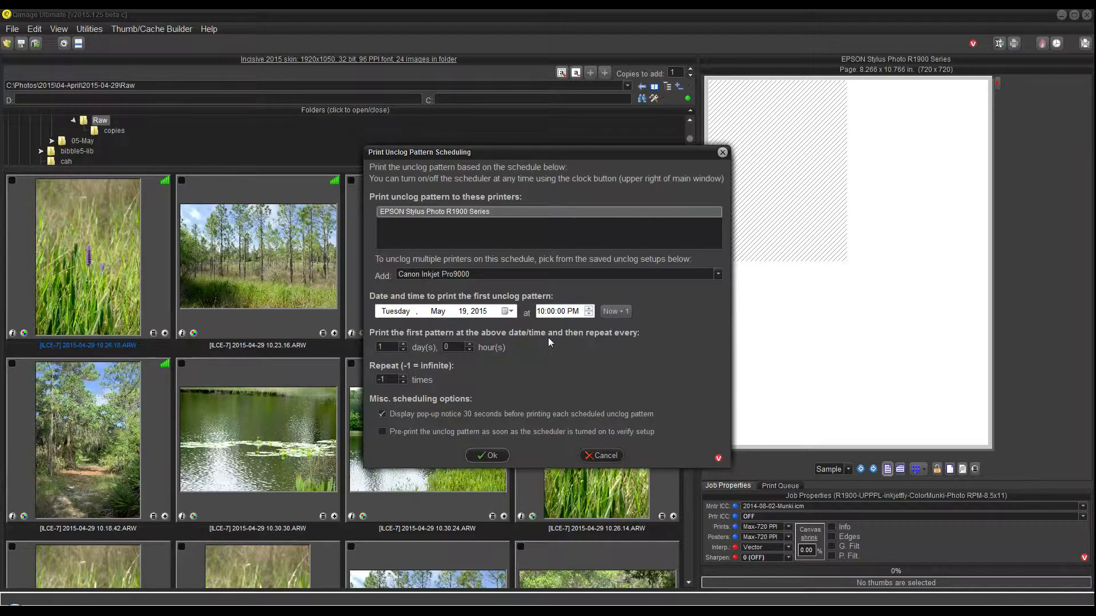
# Step: Schedule the first unclog print with Now + 1, approve the previewed unclog job, and start the scheduler
pyautogui.click(386, 347)
pyautogui.click(385, 379)
pyautogui.click(618, 311)
pyautogui.click(486, 456)
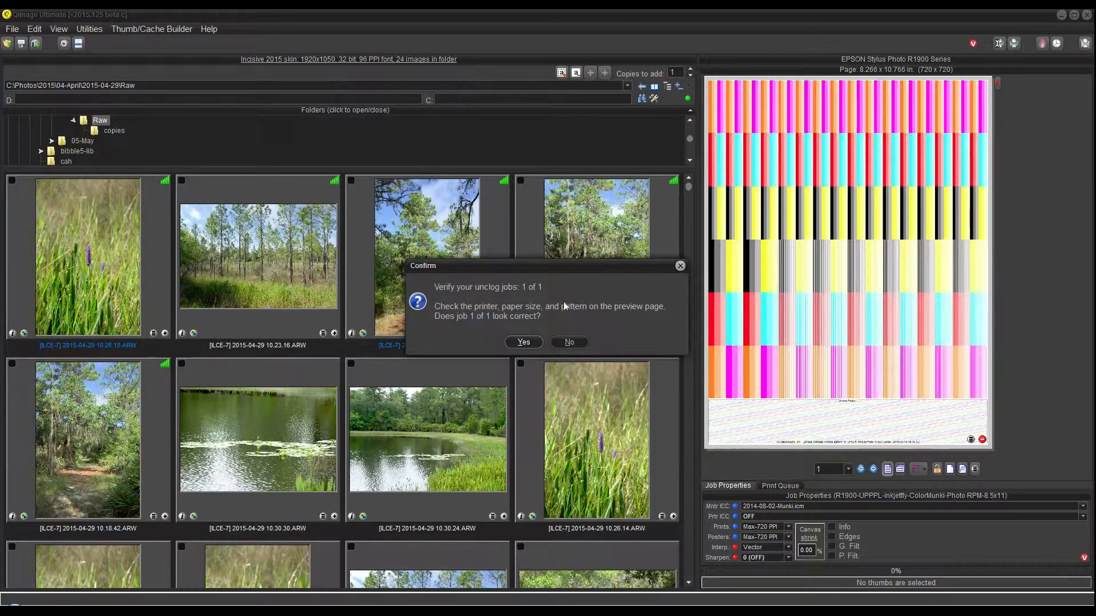
pyautogui.click(522, 343)
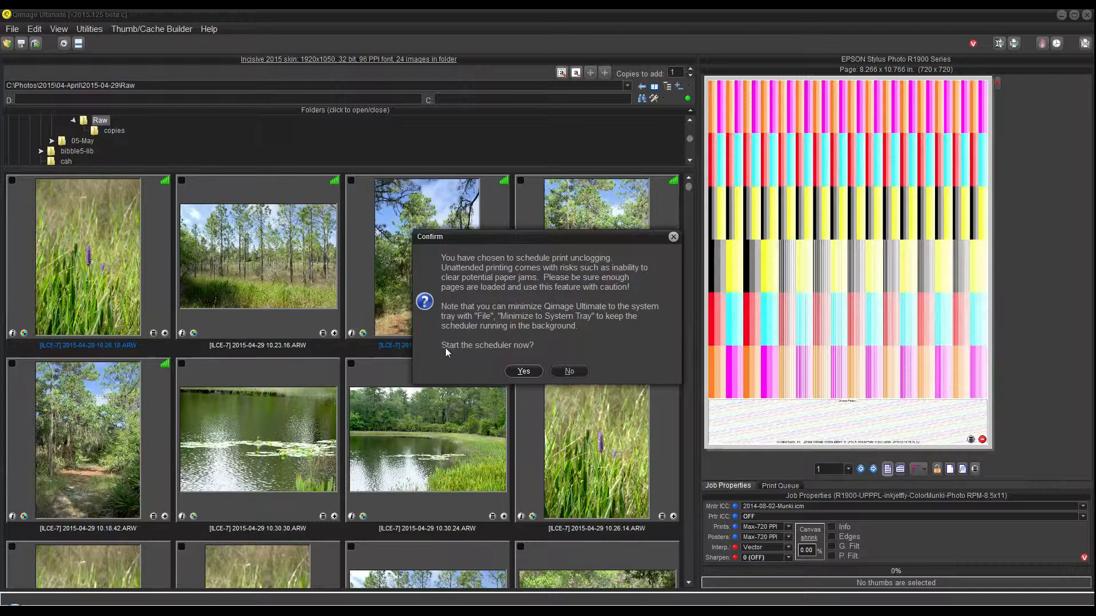
pyautogui.click(528, 371)
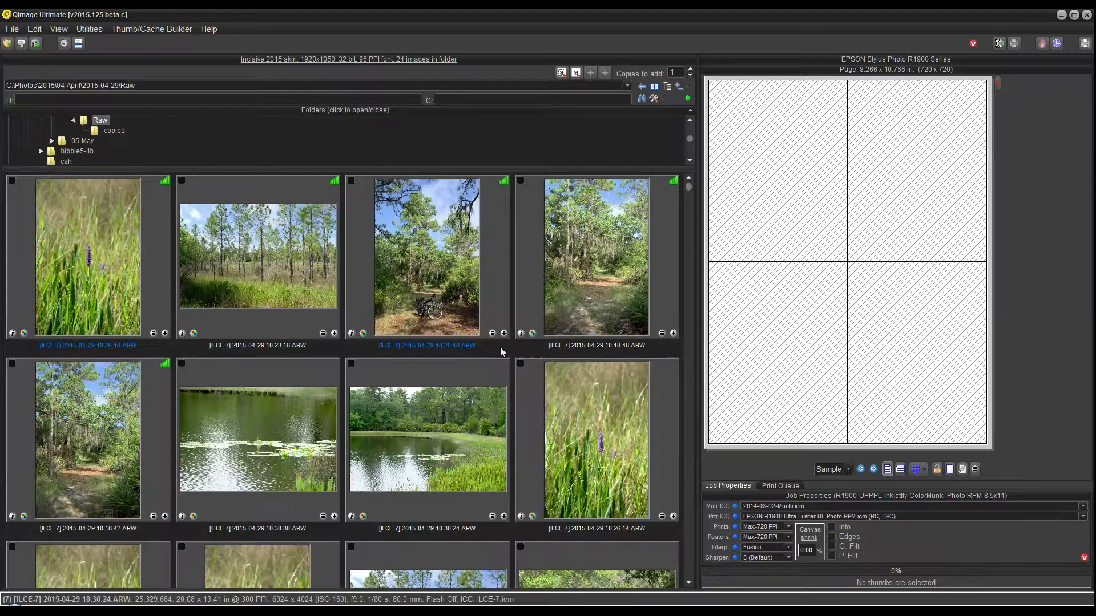
# Step: Add photos 2015-04-29 10.26.14.ARW and 2015-04-29 10.20.18.ARW to the print page, and minimize the EPSON printer status window
pyautogui.click(674, 516)
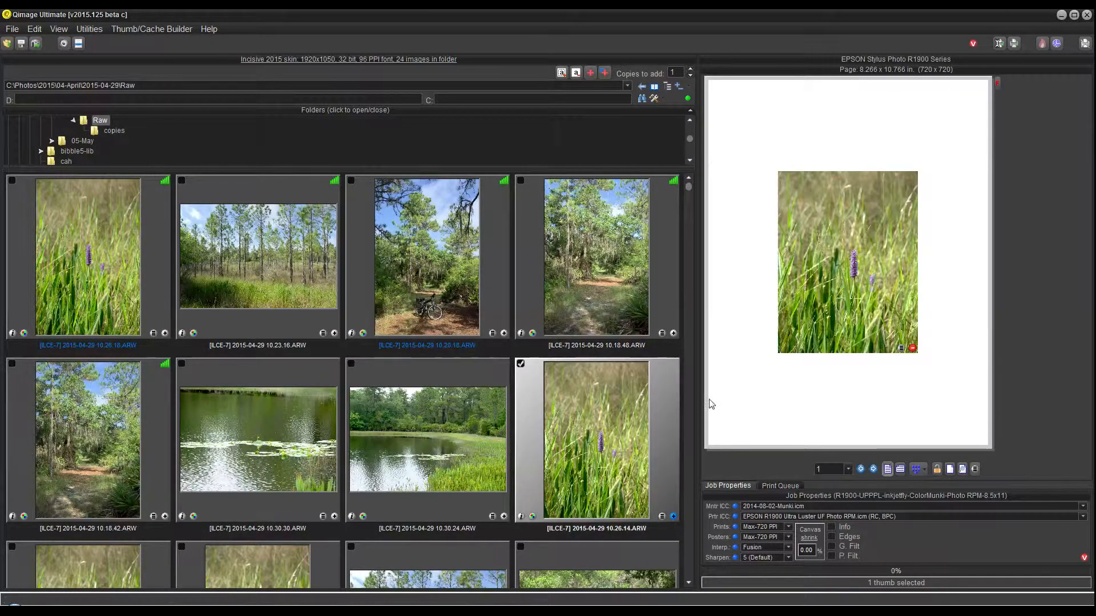
pyautogui.click(504, 333)
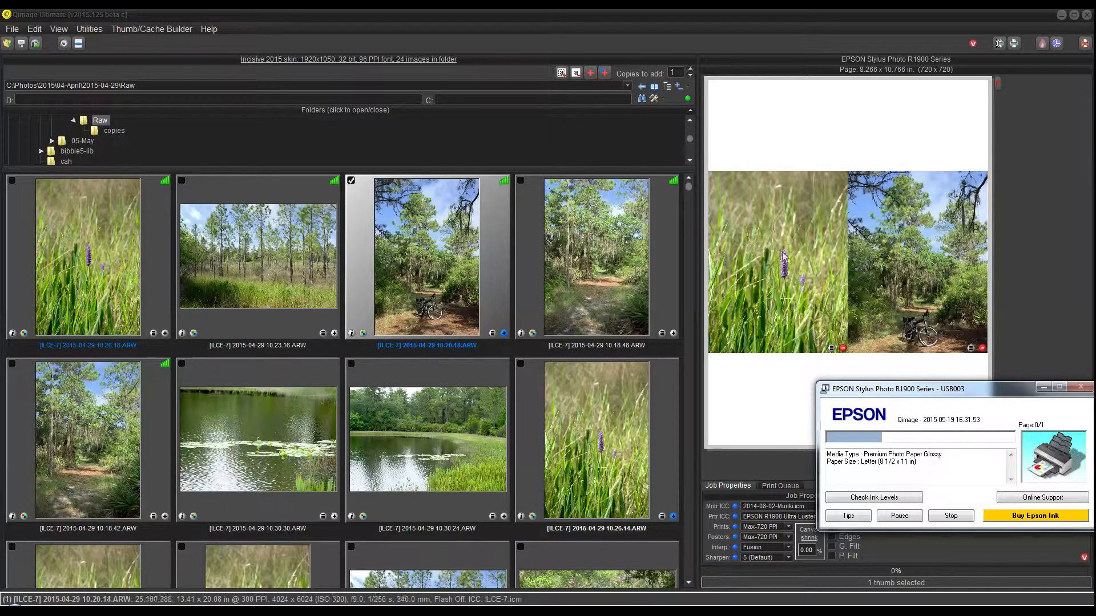
pyautogui.click(1043, 388)
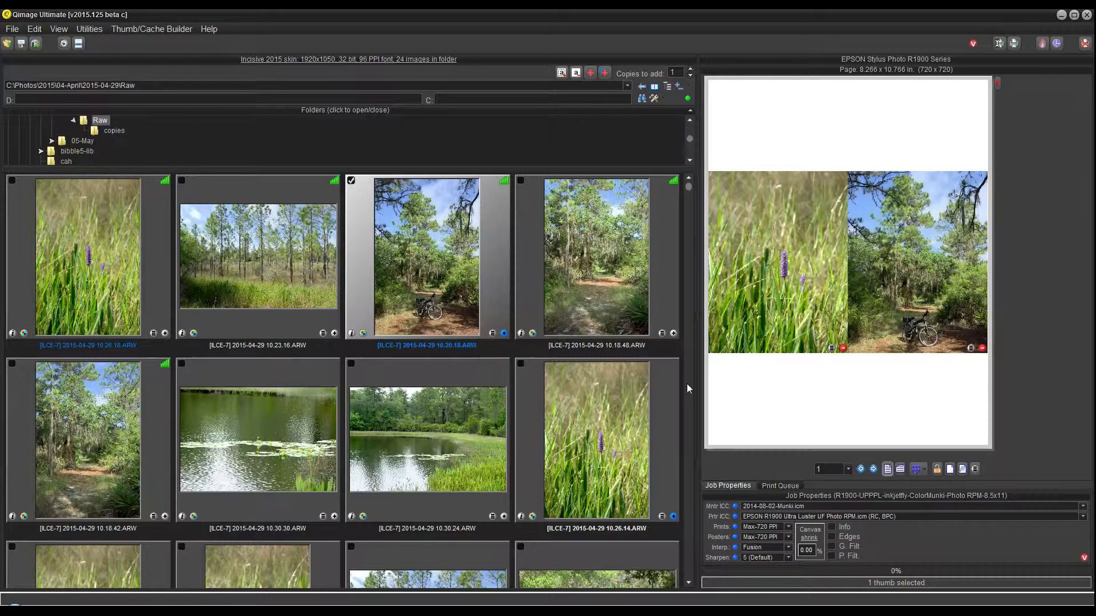
pyautogui.moveTo(773, 275)
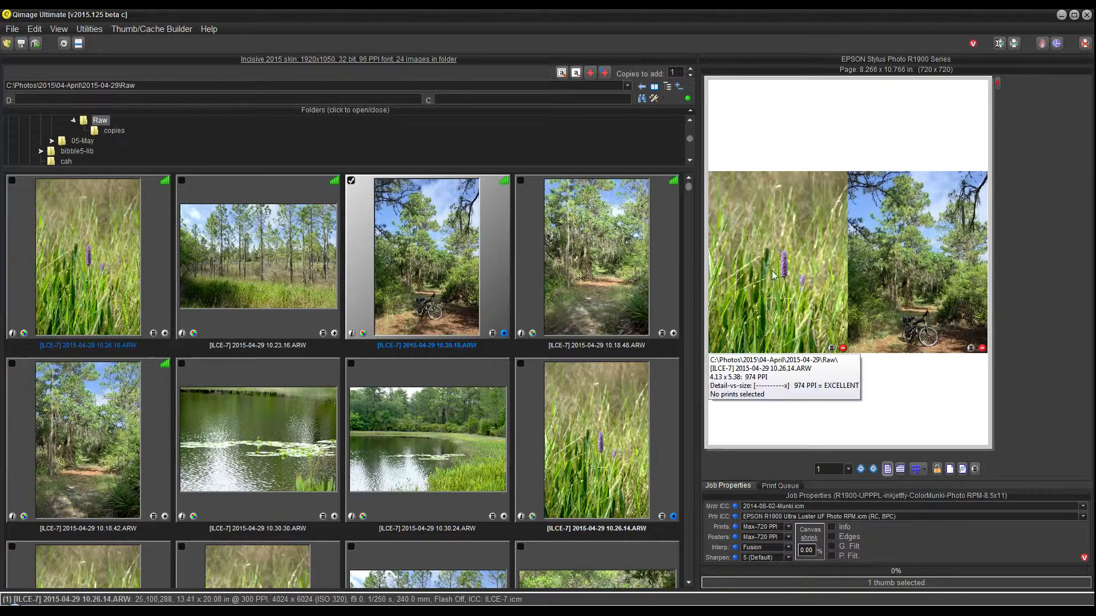
pyautogui.moveTo(820, 424)
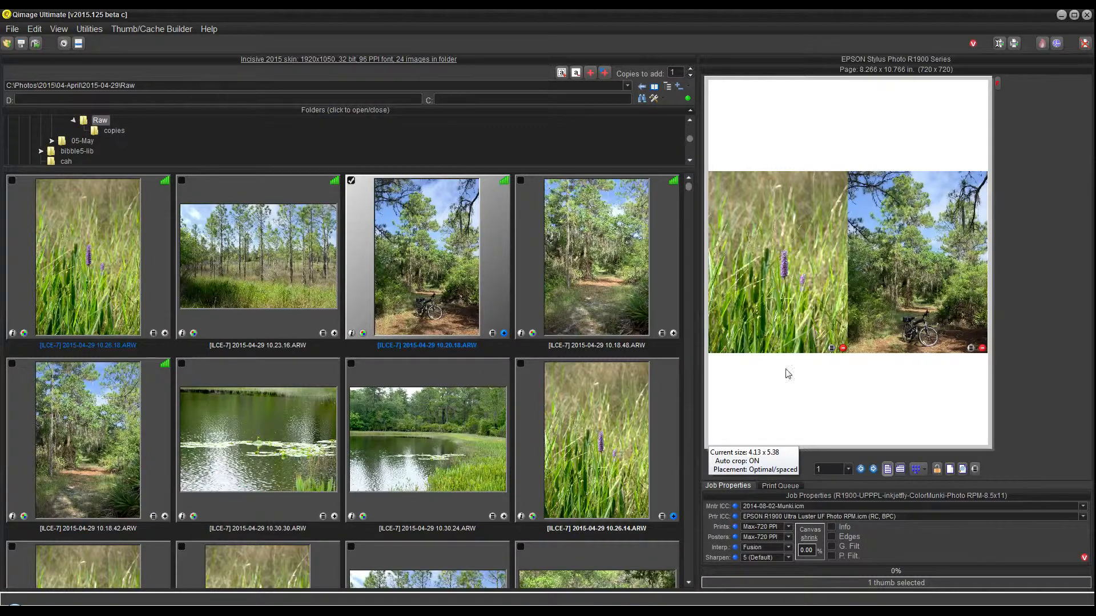
pyautogui.moveTo(851, 273)
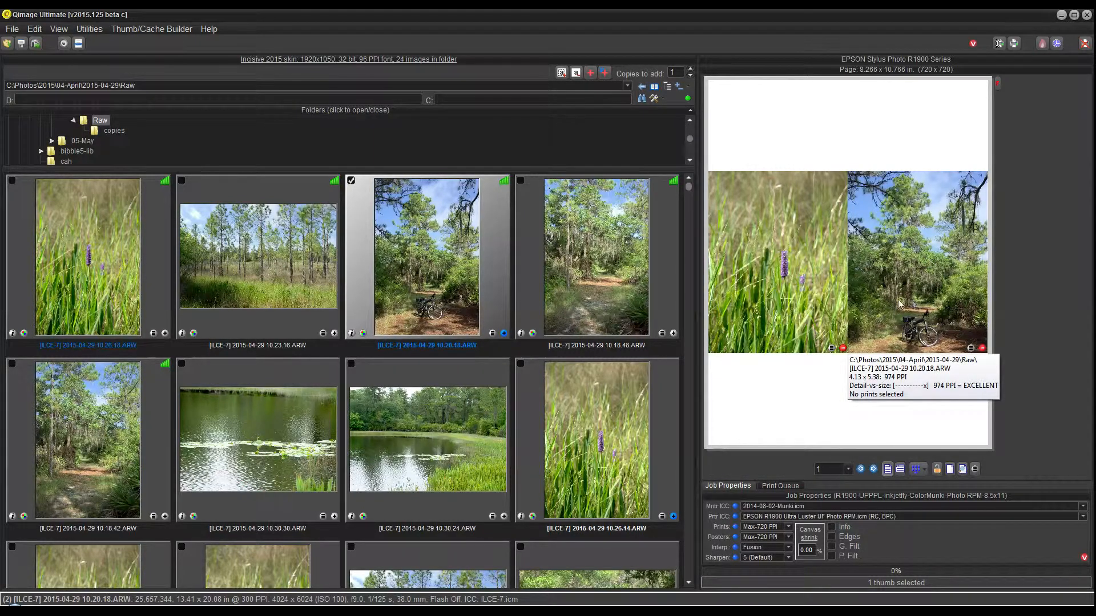
# Step: Turn the unclog scheduler off, turn it on again, and confirm unattended printing of unclog patterns
pyautogui.click(1057, 46)
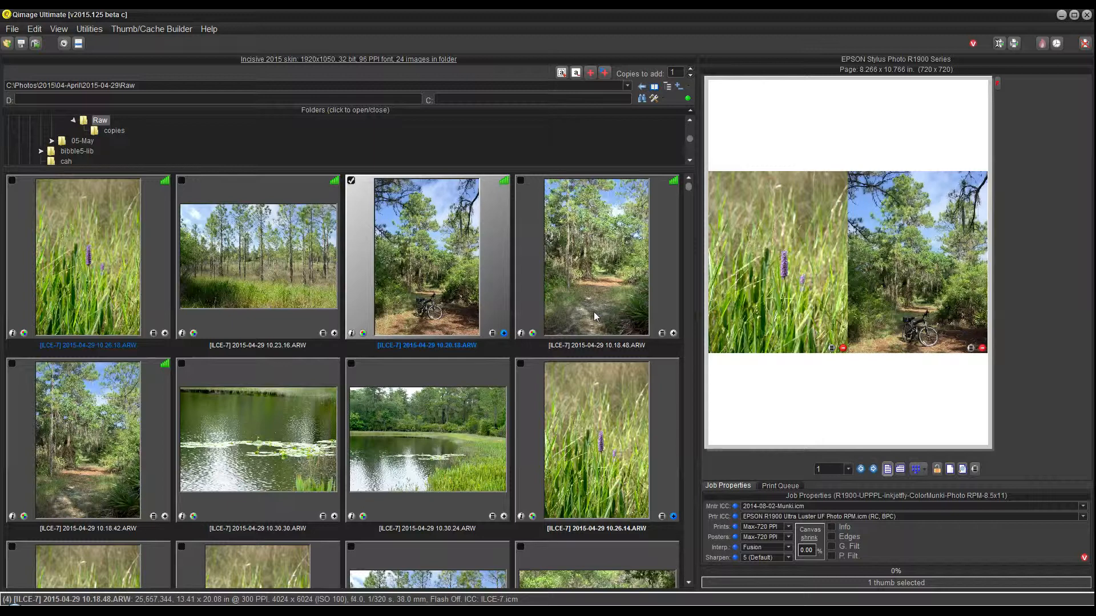
pyautogui.click(1057, 45)
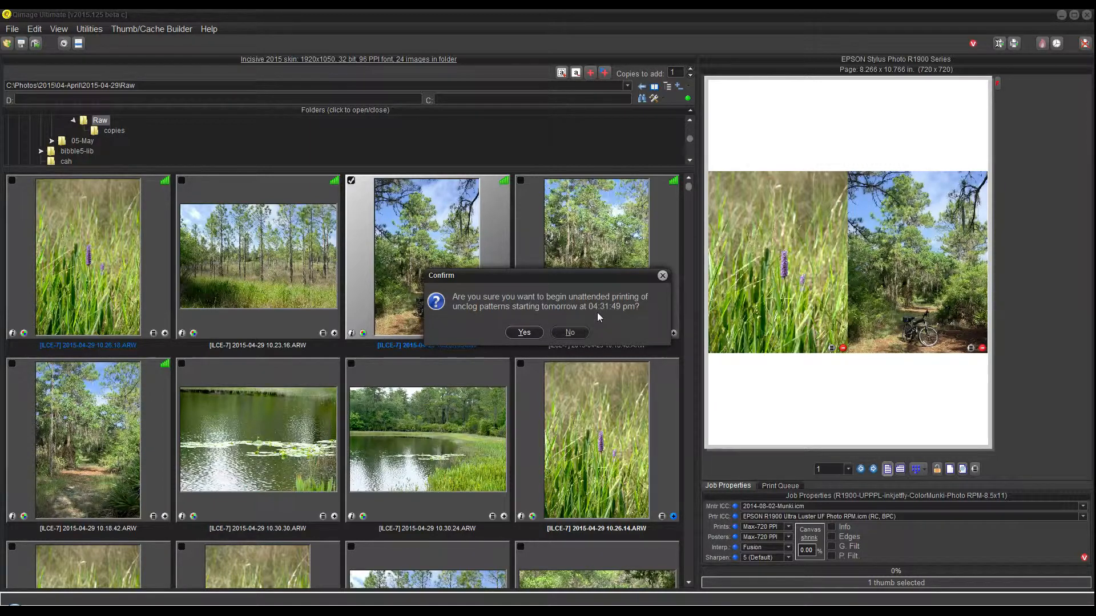
pyautogui.click(525, 334)
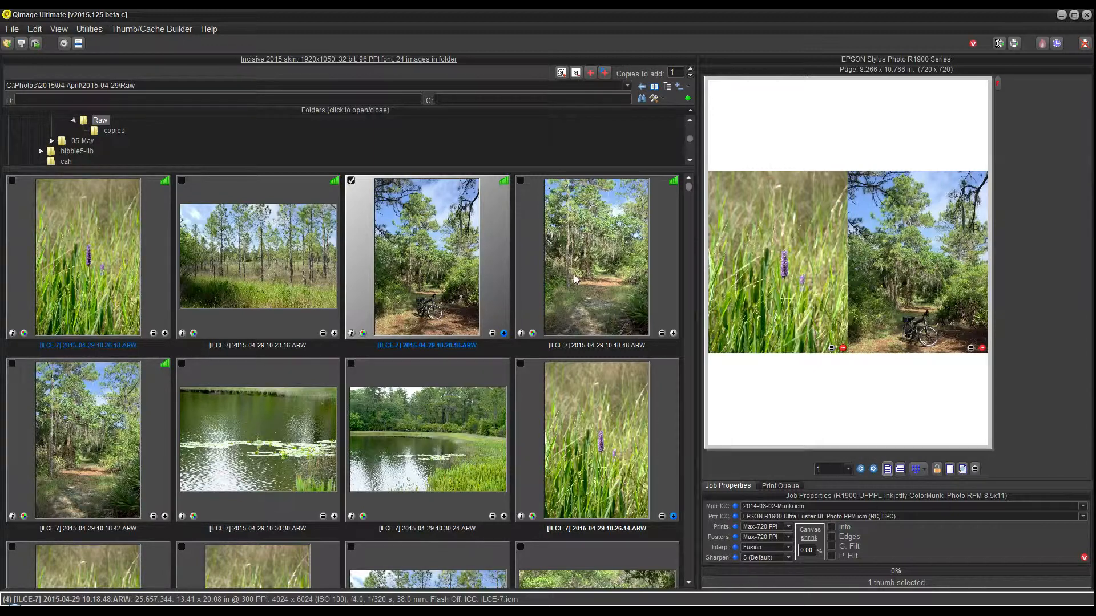
pyautogui.click(12, 29)
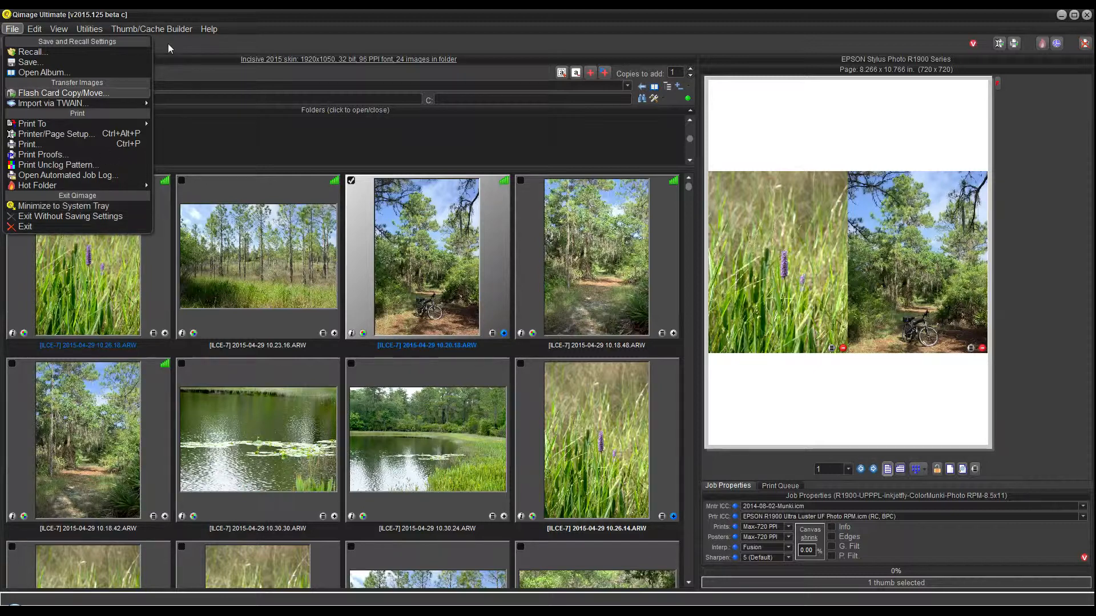
pyautogui.click(170, 18)
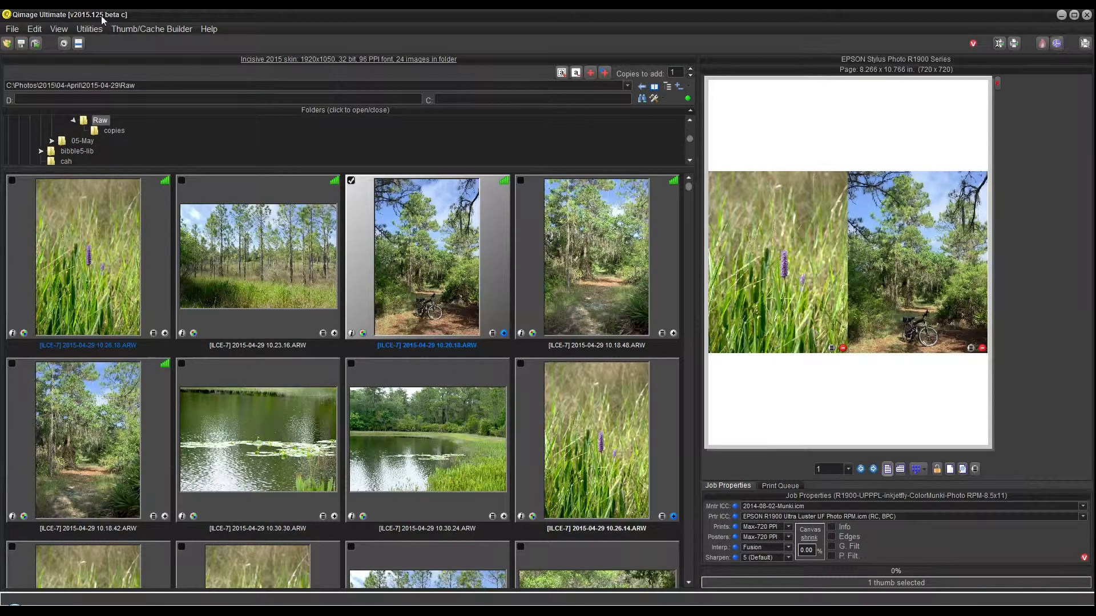
pyautogui.click(11, 32)
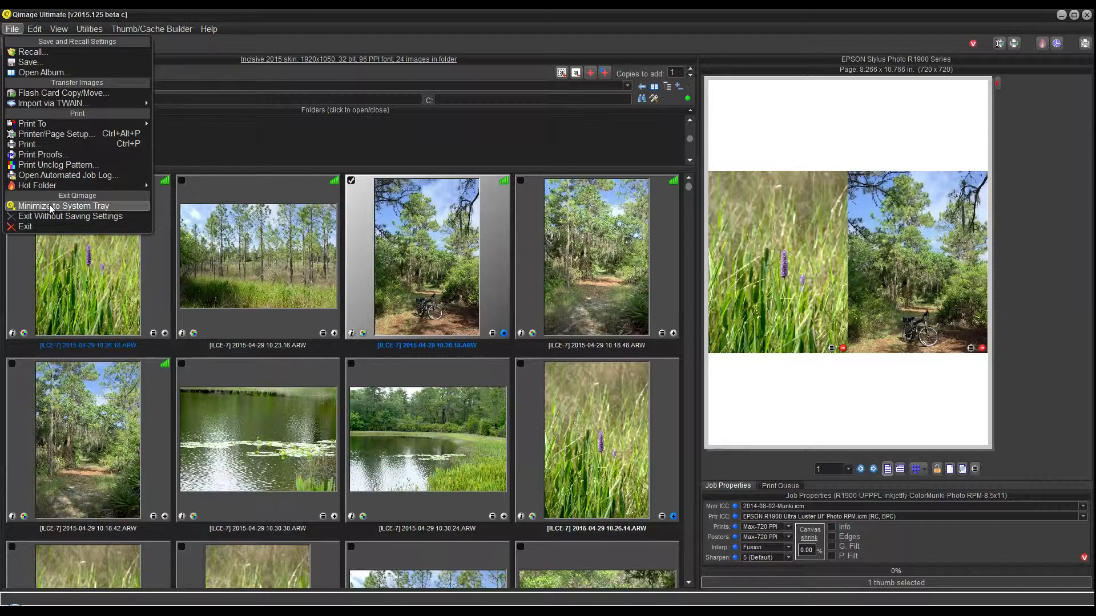
pyautogui.click(297, 12)
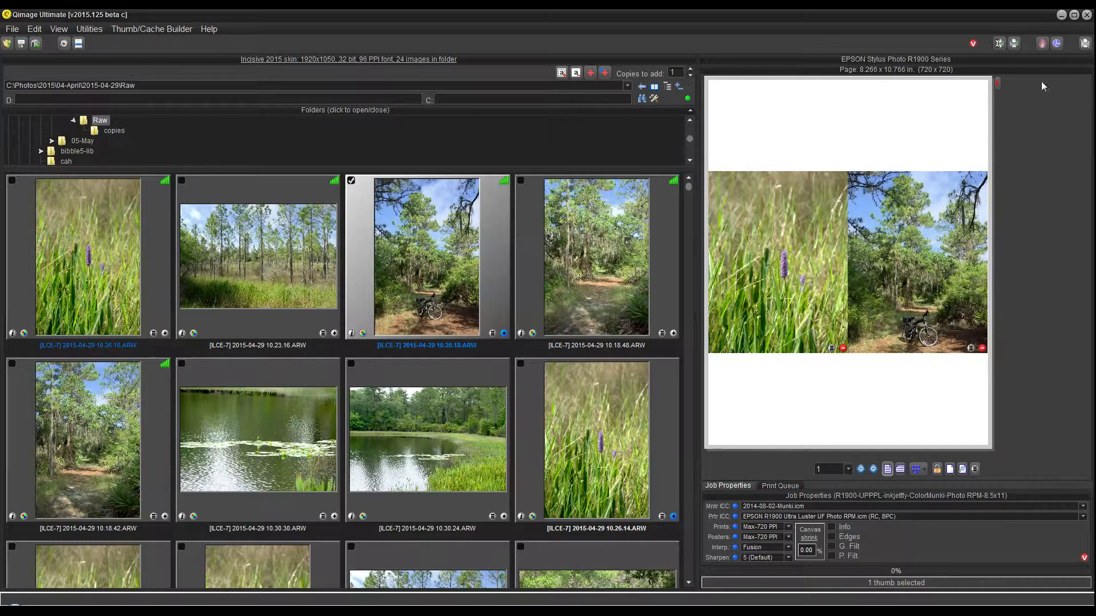
# Step: Turn off the unclog scheduler, declining to merely skip the next scheduled unclog
pyautogui.click(1057, 43)
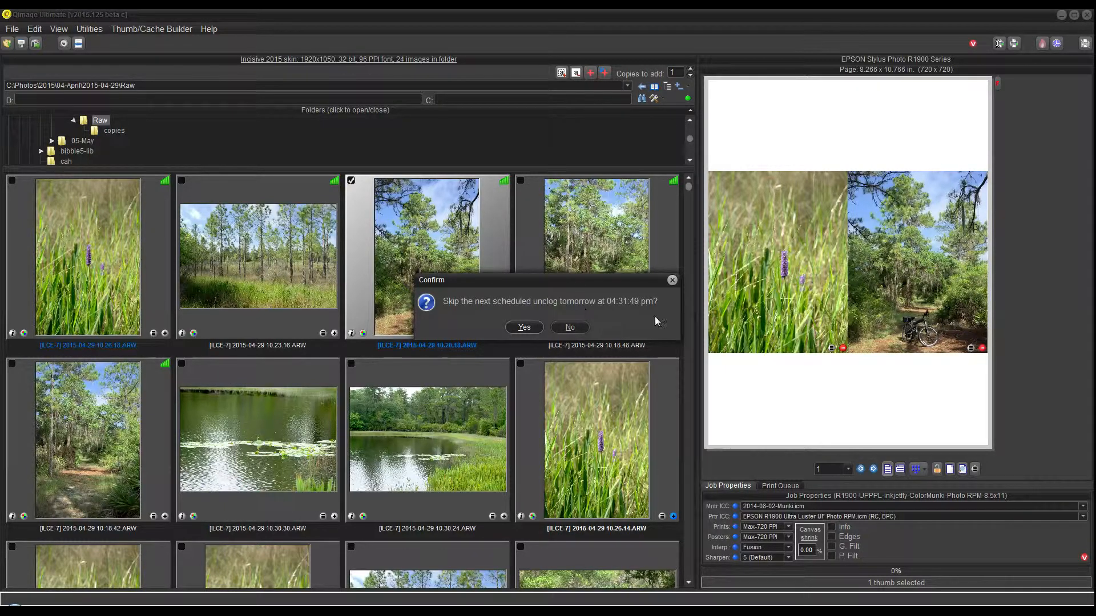
pyautogui.click(577, 328)
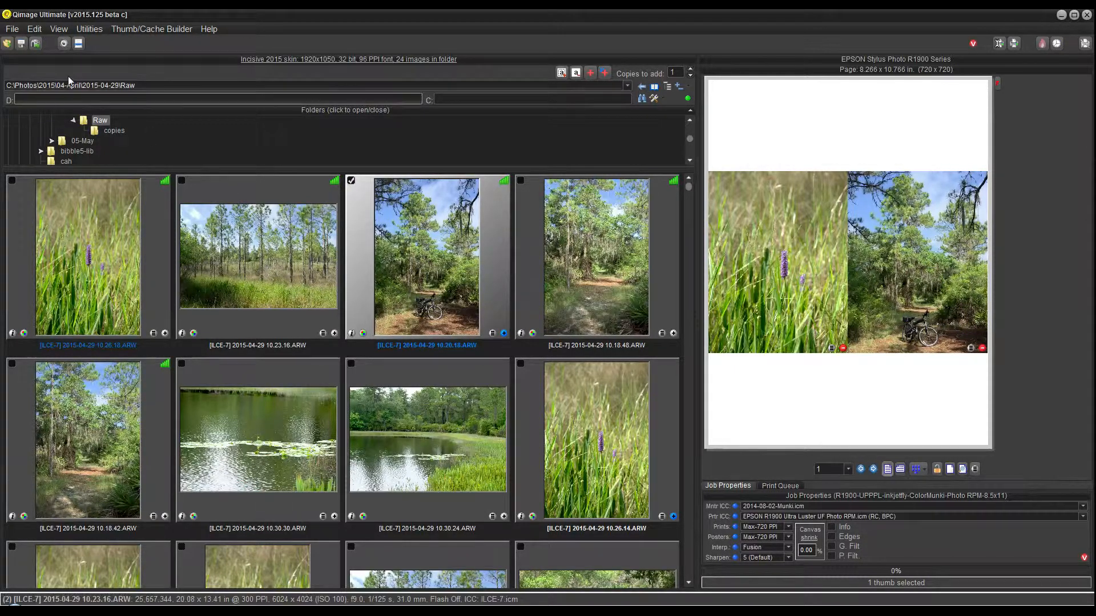
# Step: Reopen the print unclog pattern settings and review the list of saved unclog setups
pyautogui.click(14, 29)
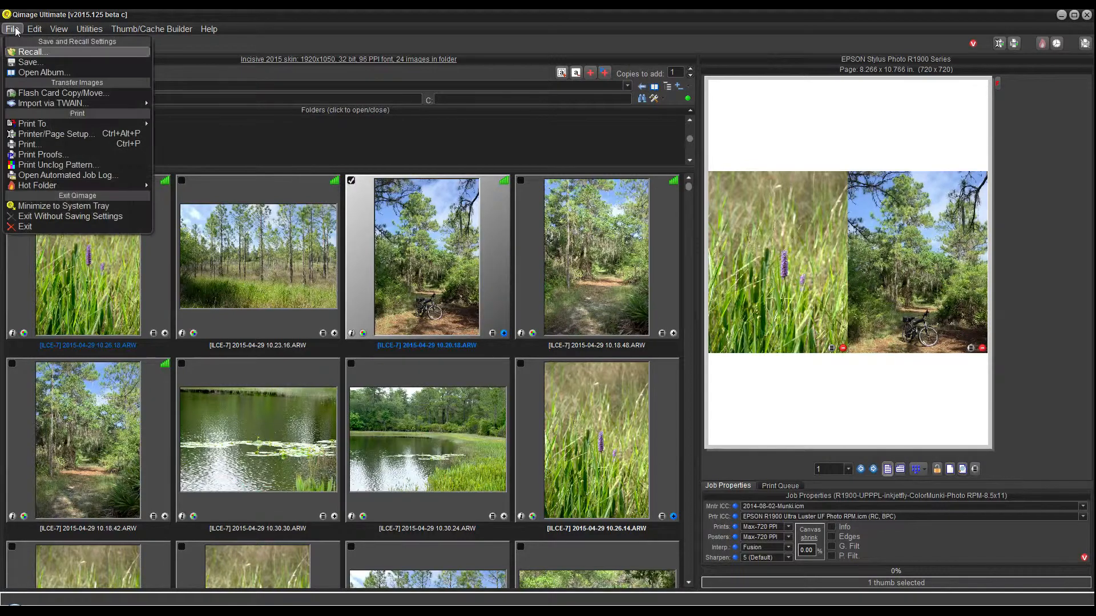
pyautogui.click(36, 163)
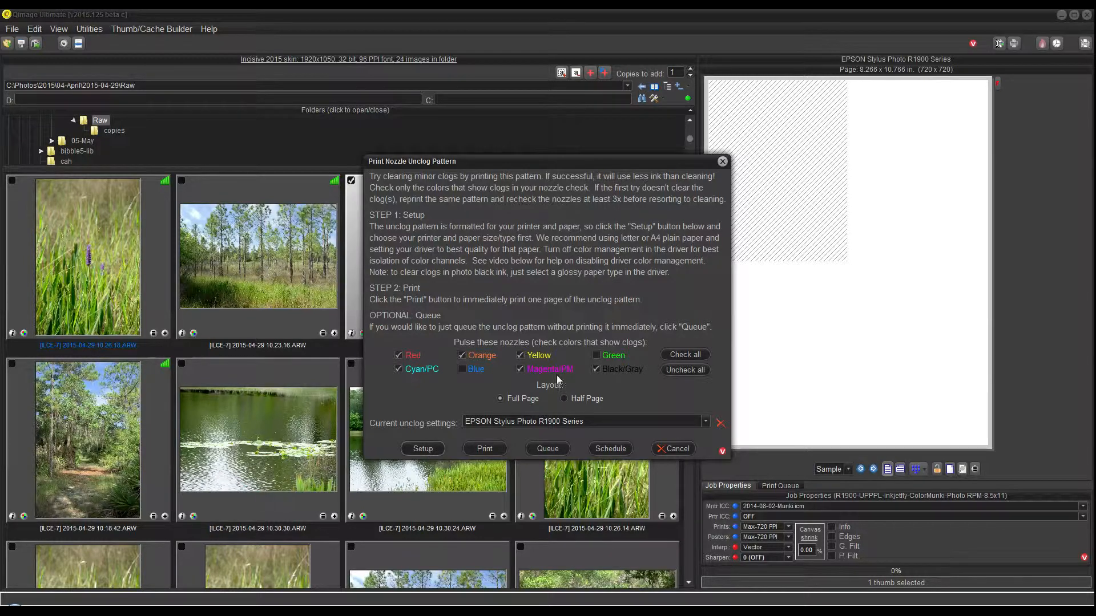
pyautogui.click(706, 421)
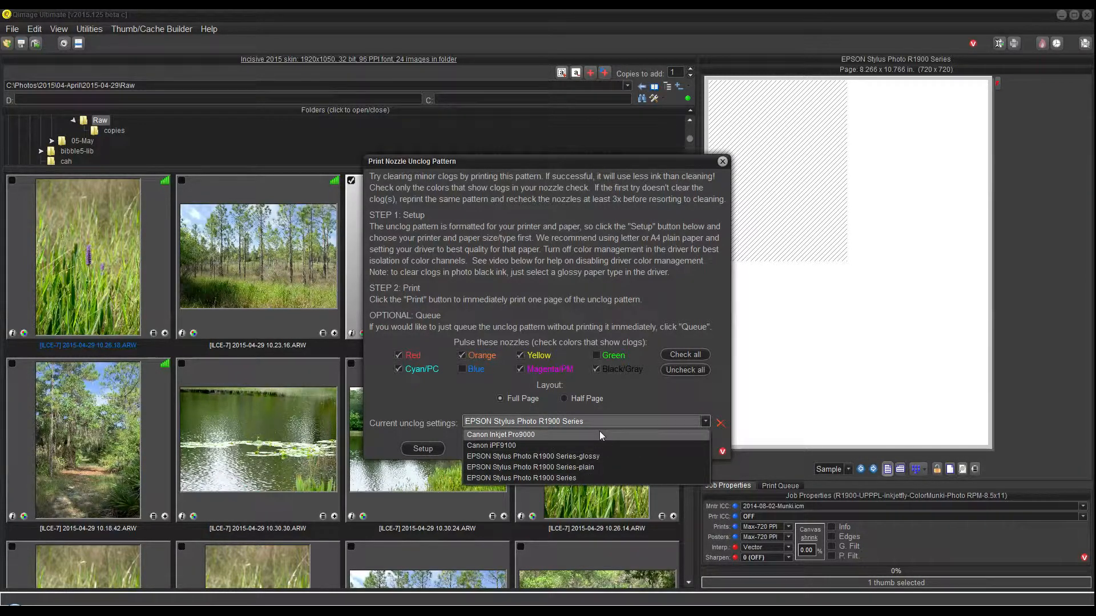
pyautogui.click(634, 392)
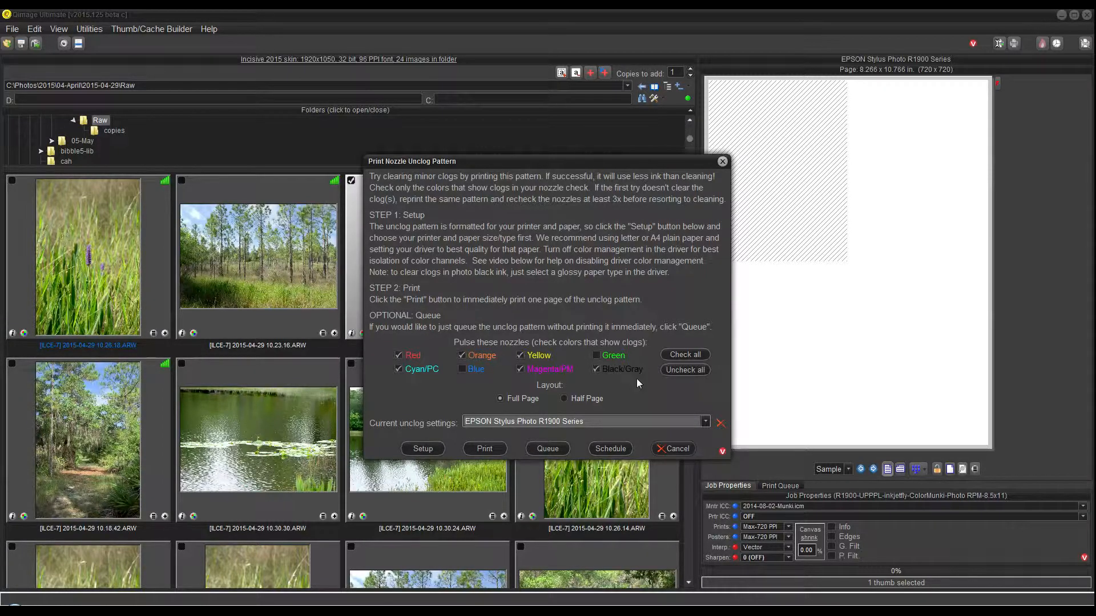
# Step: Check the saved unclog setups and open the unclog pattern scheduling settings for the EPSON Stylus Photo R1900 Series
pyautogui.click(706, 422)
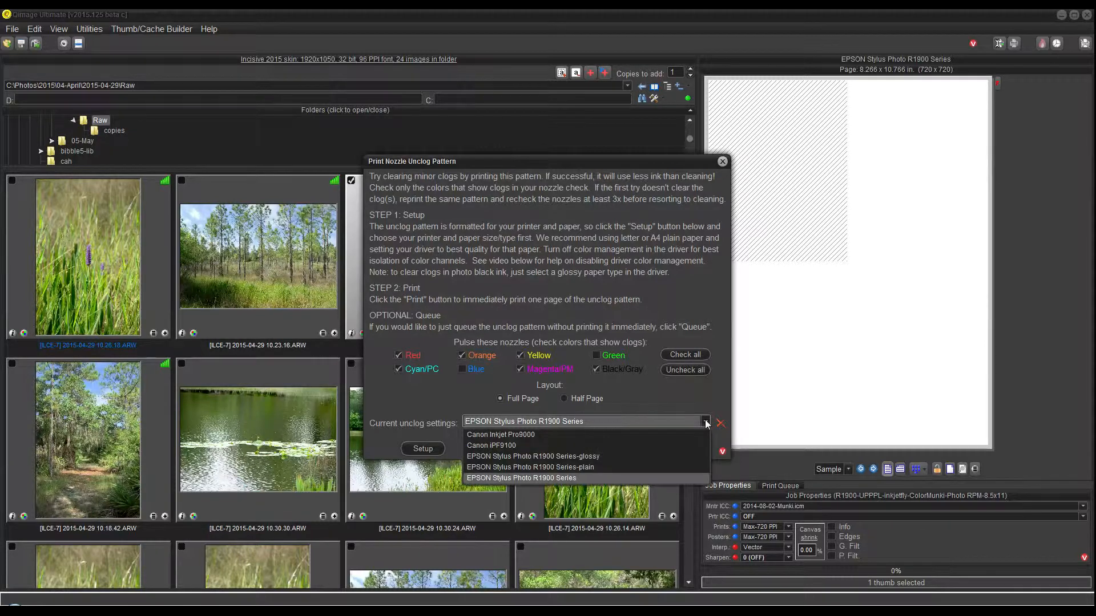
pyautogui.click(633, 395)
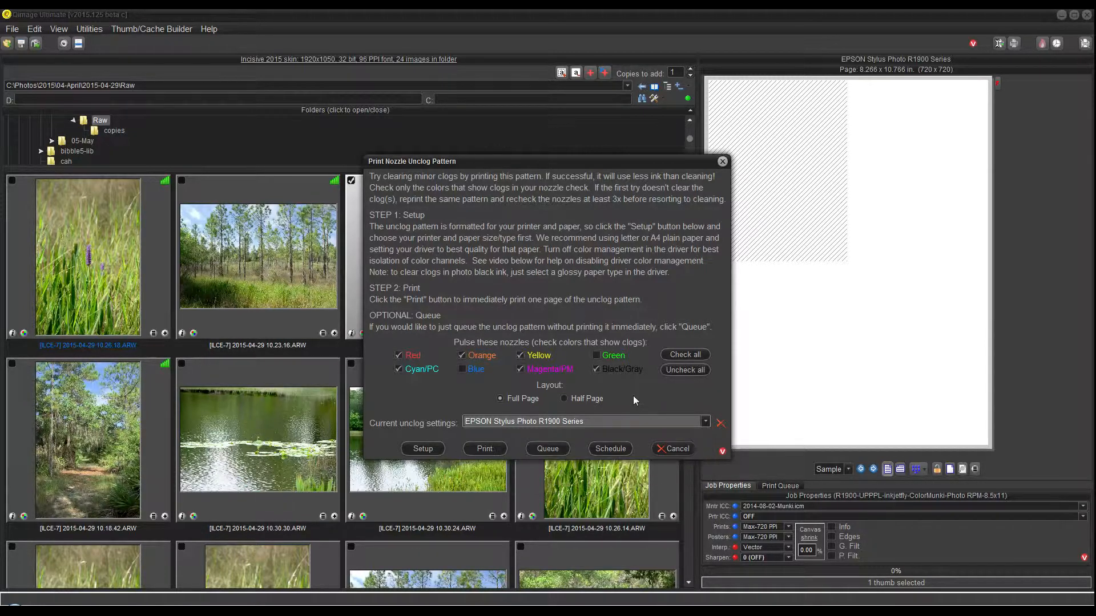
pyautogui.click(610, 450)
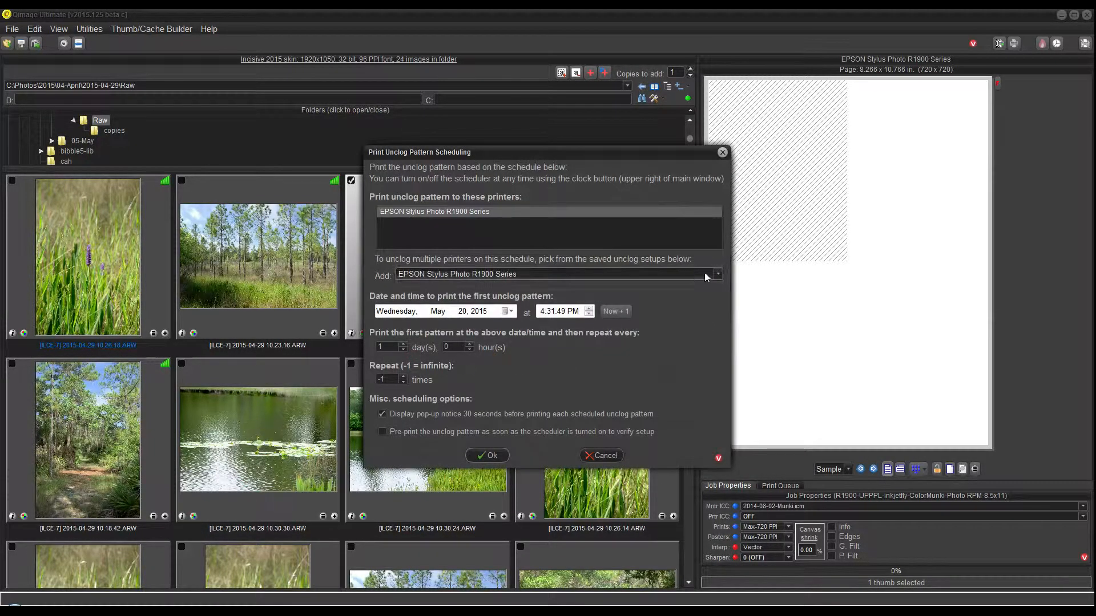
# Step: Add the Canon iPF9100 and Canon Inkjet Pro9000 saved setups to the printers on the unclog schedule
pyautogui.click(718, 274)
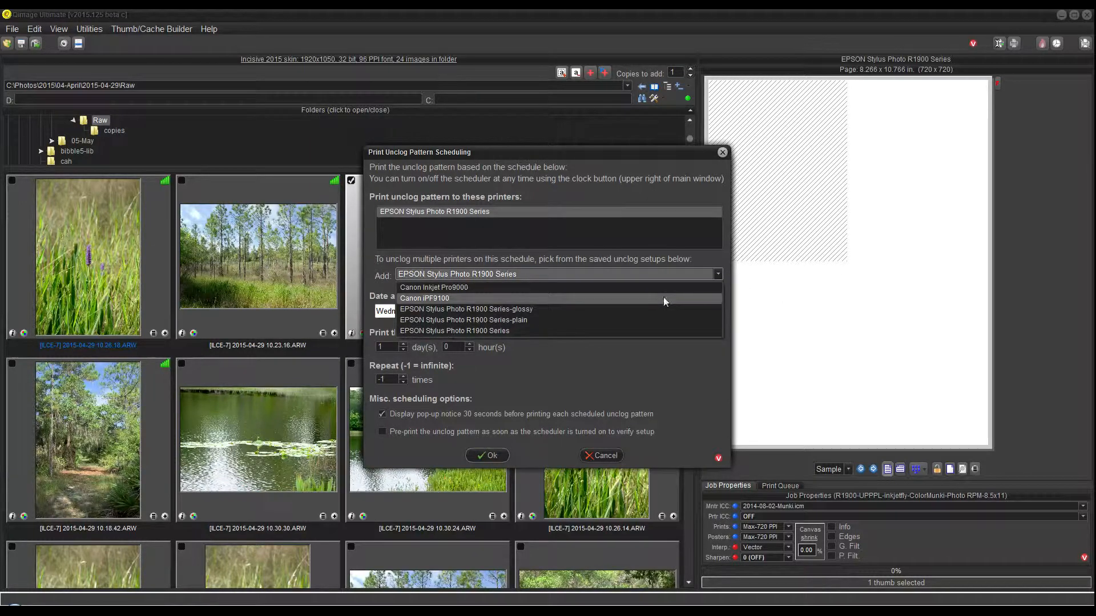
pyautogui.click(577, 295)
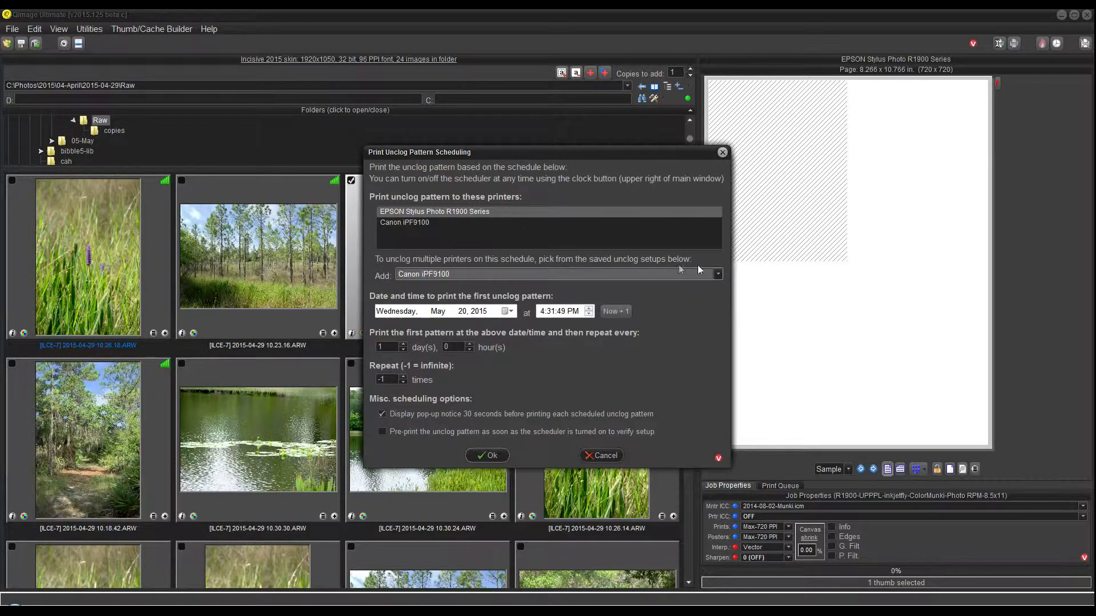
pyautogui.click(719, 274)
pyautogui.click(649, 288)
# Step: Remove the Canon iPF9100 and Canon Inkjet Pro9000 from the unclog schedule's printer list
pyautogui.click(430, 222)
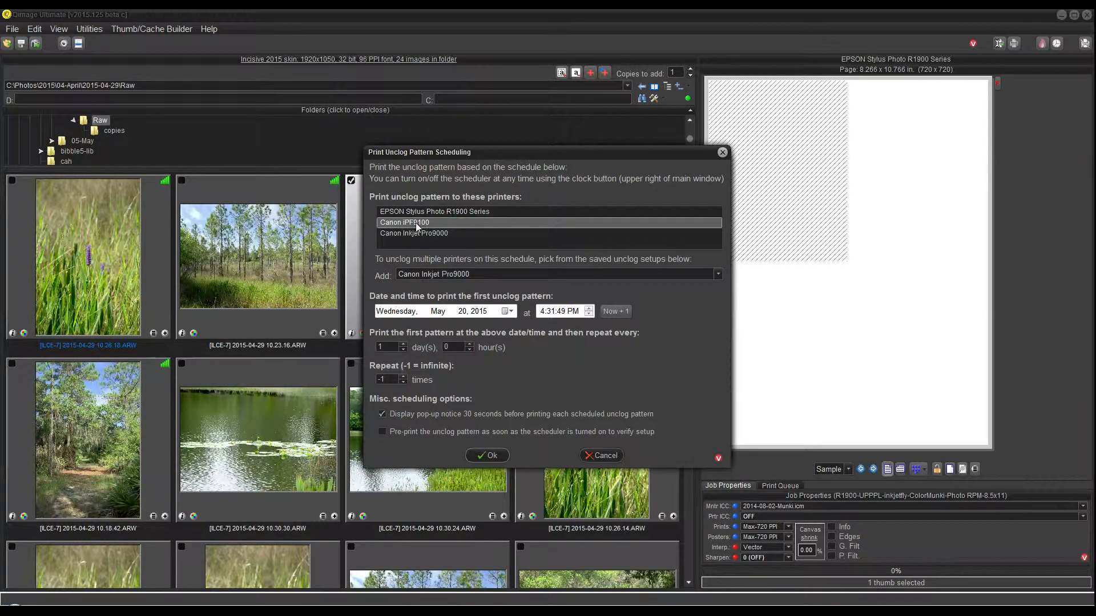
pyautogui.press('Delete')
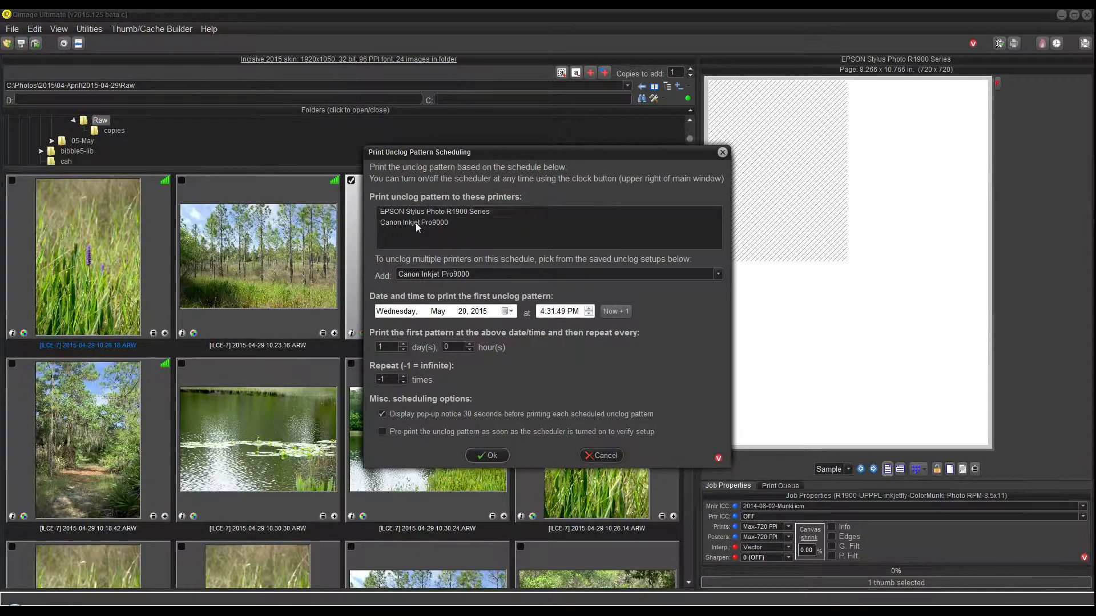
pyautogui.press('Delete')
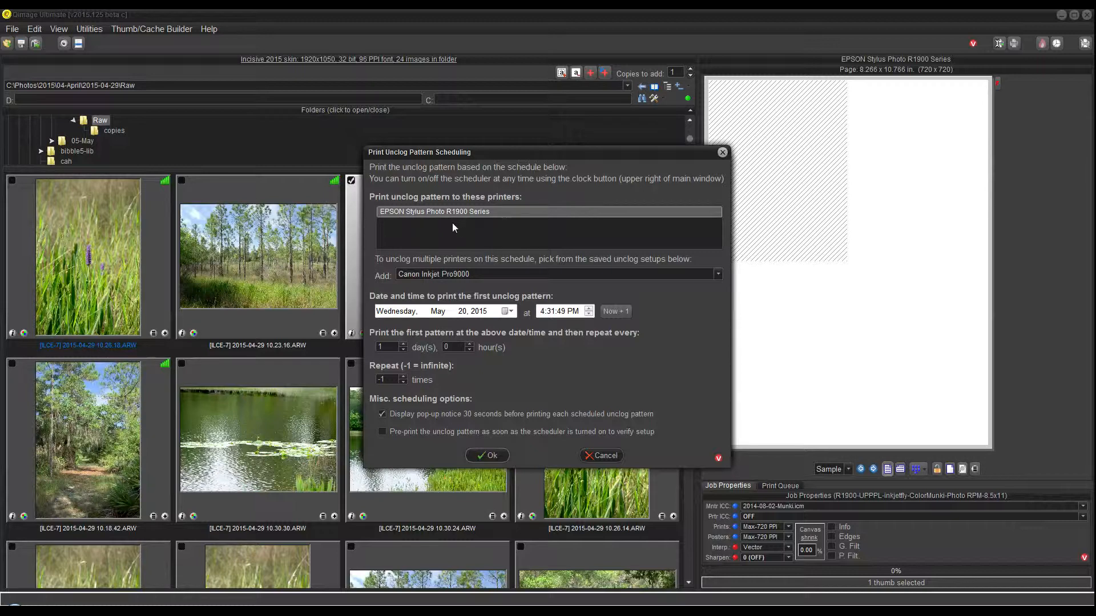